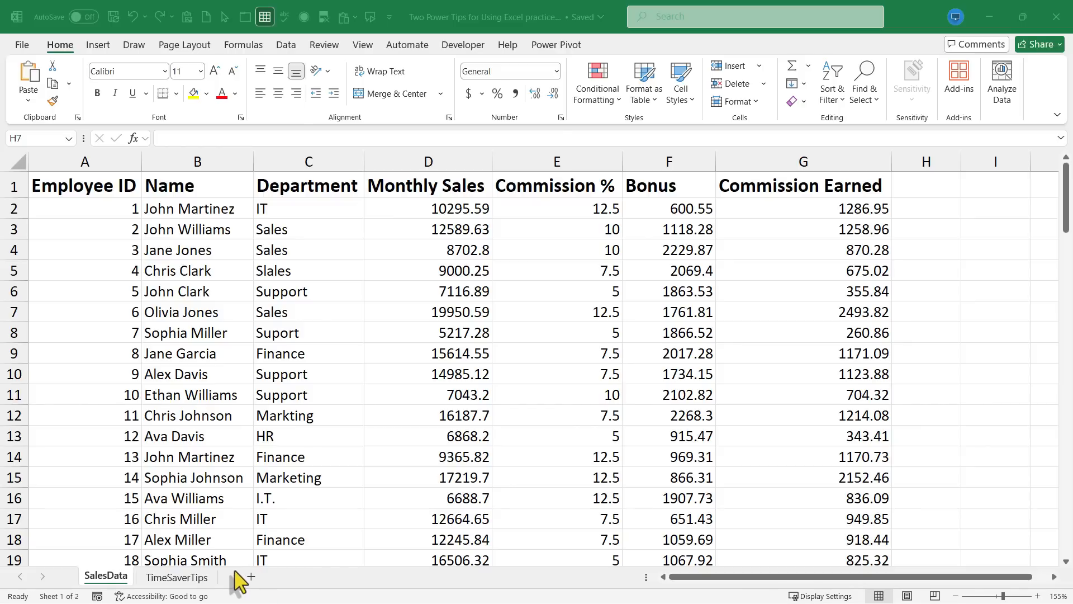
# Convert the sales data range A1:G101 into a table that has headers
pyautogui.click(59, 408)
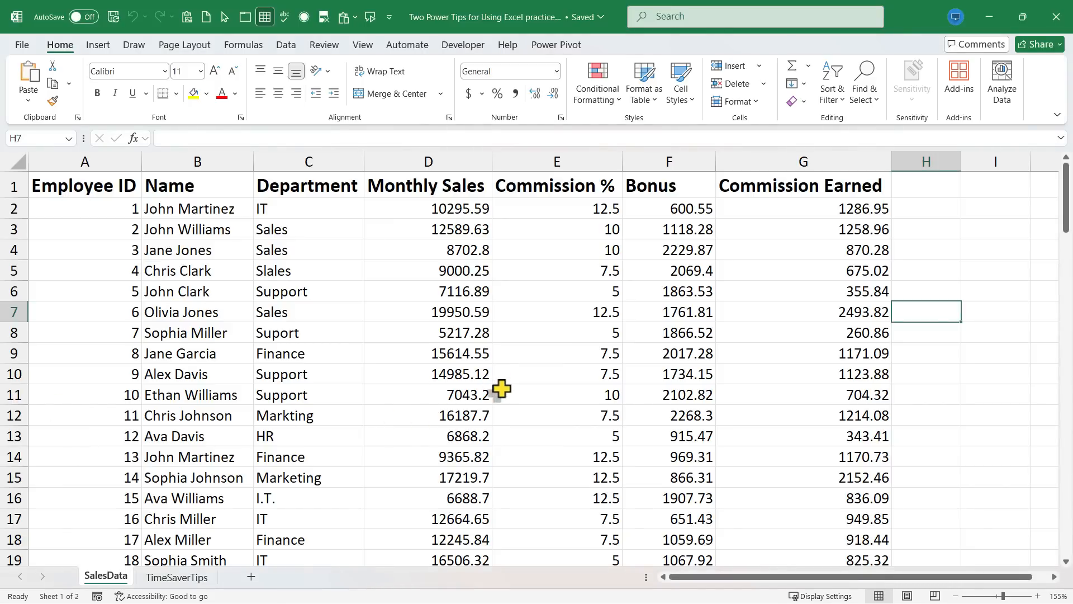
pyautogui.click(318, 245)
pyautogui.moveTo(84, 186); pyautogui.dragTo(803, 251)
pyautogui.click(526, 288)
pyautogui.scroll(7, 526, 288)
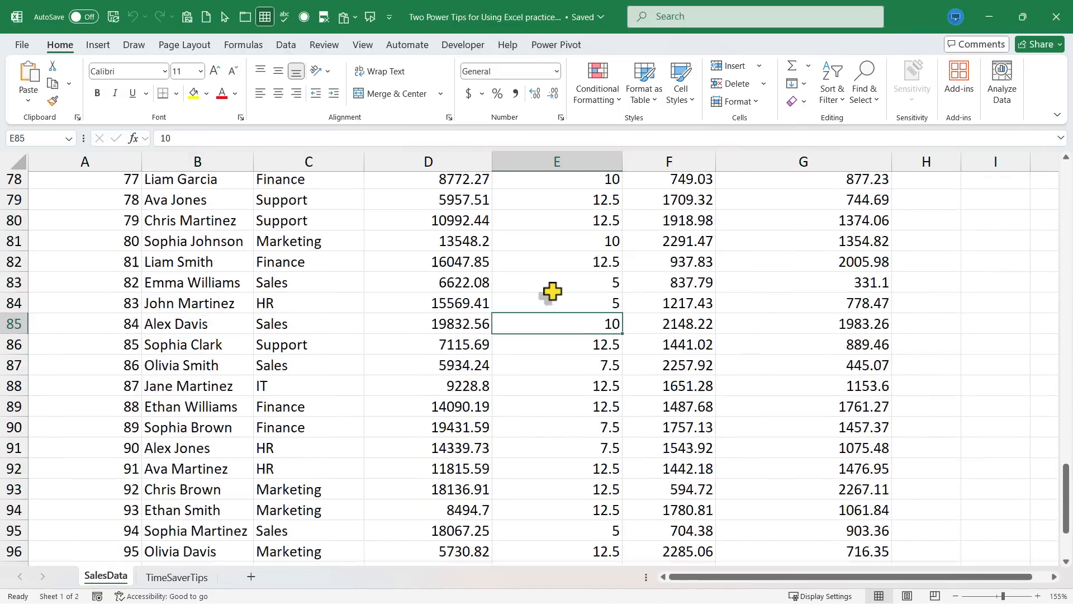
pyautogui.click(547, 281)
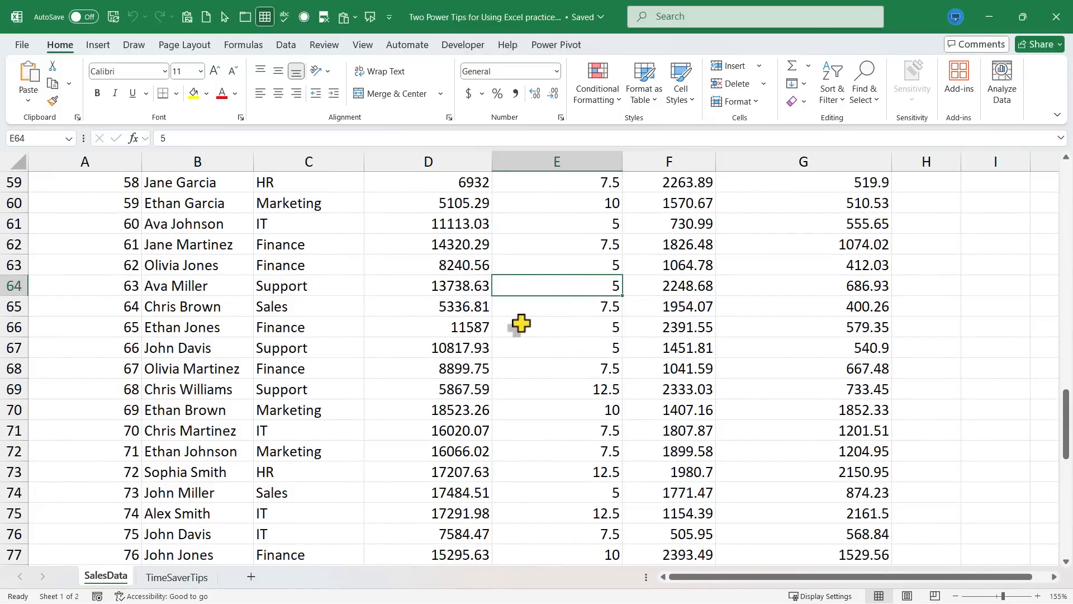
pyautogui.hotkey('ctrl', 't')
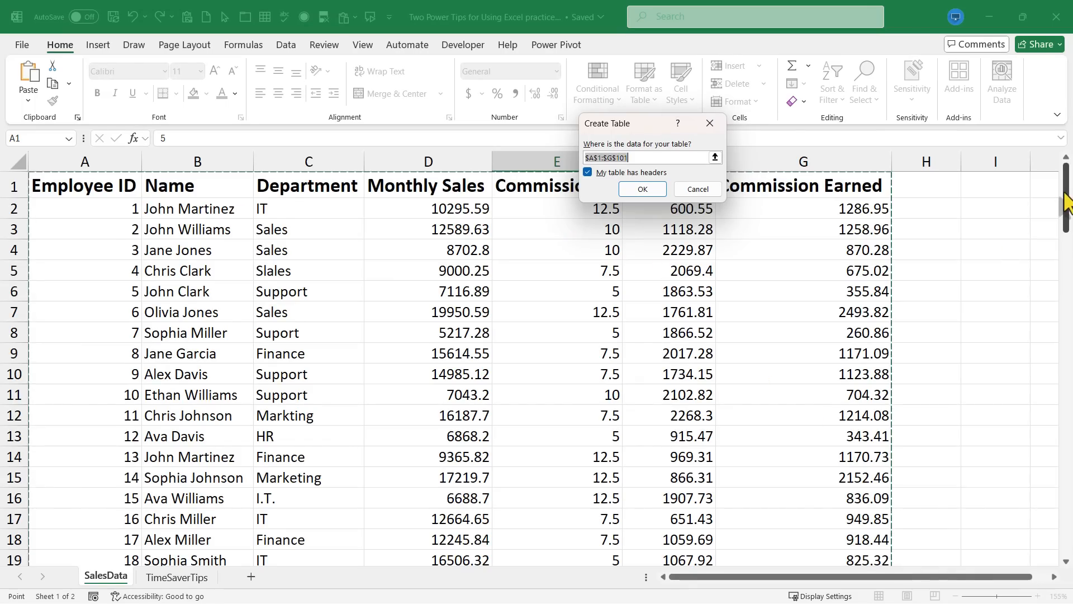
pyautogui.moveTo(1065, 201)
pyautogui.mouseDown()
pyautogui.moveTo(1056, 573)
pyautogui.moveTo(1057, 210)
pyautogui.mouseUp()
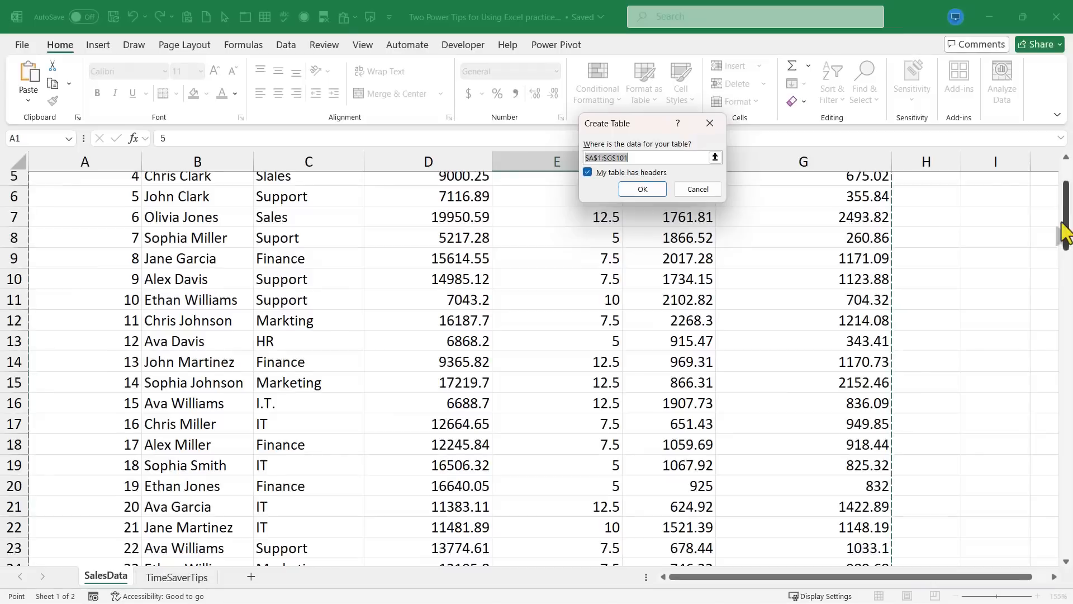
pyautogui.moveTo(1066, 232); pyautogui.dragTo(1067, 175)
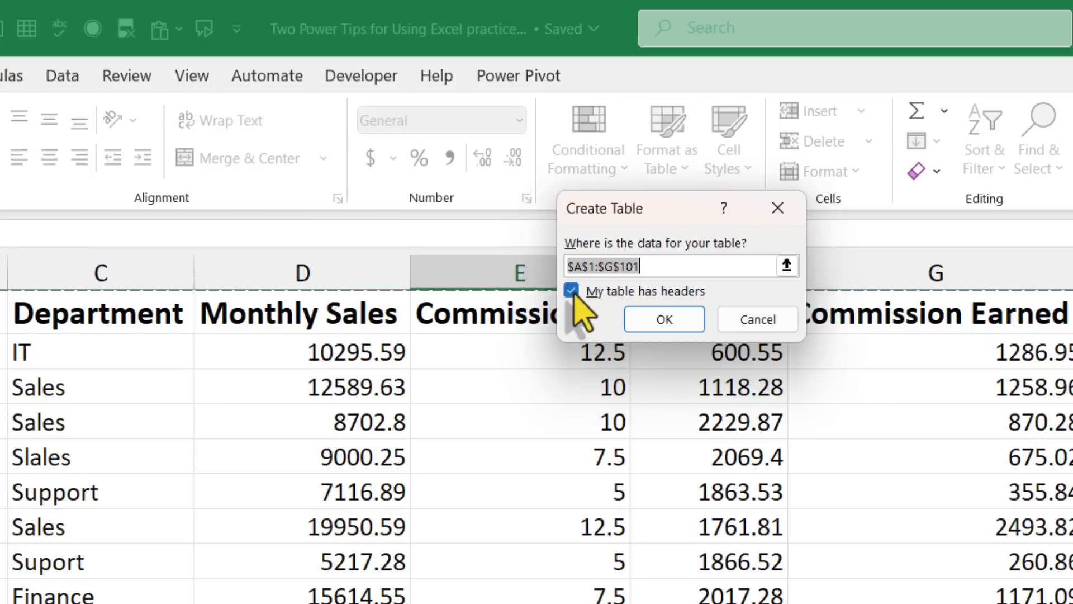
pyautogui.click(663, 317)
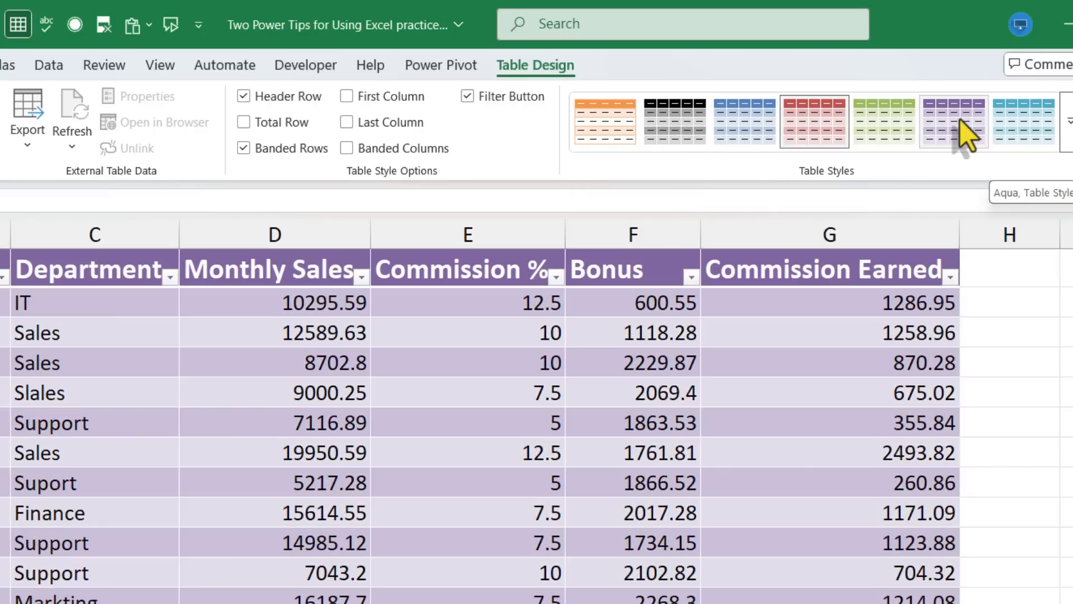
# Apply the purple banded style to the sales table and deselect the table
pyautogui.click(960, 120)
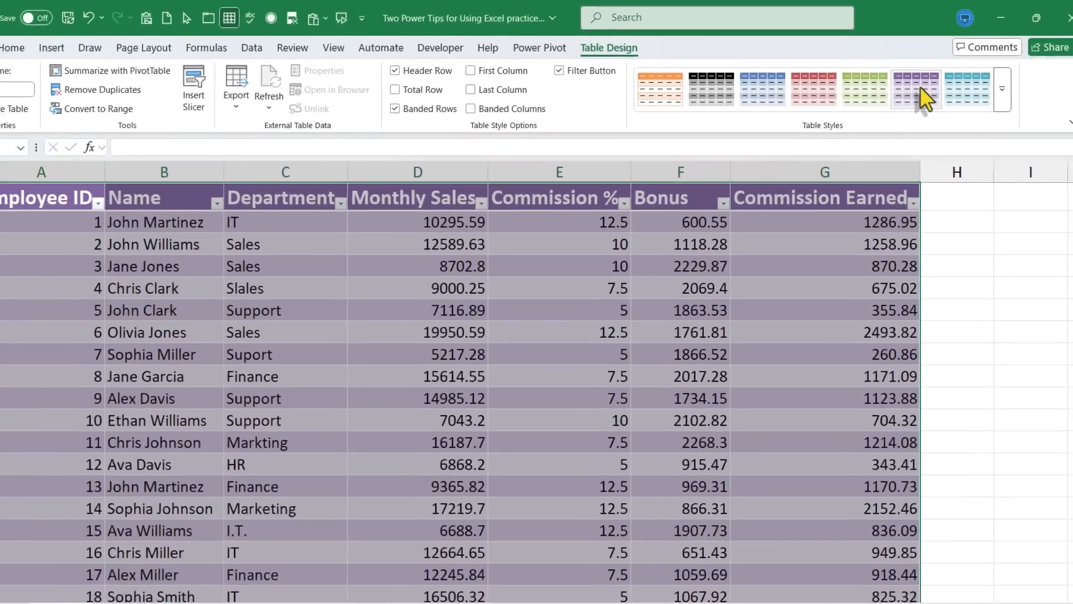
pyautogui.click(1010, 452)
pyautogui.moveTo(1066, 208)
pyautogui.mouseDown()
pyautogui.moveTo(1069, 544)
pyautogui.moveTo(1067, 213)
pyautogui.mouseUp()
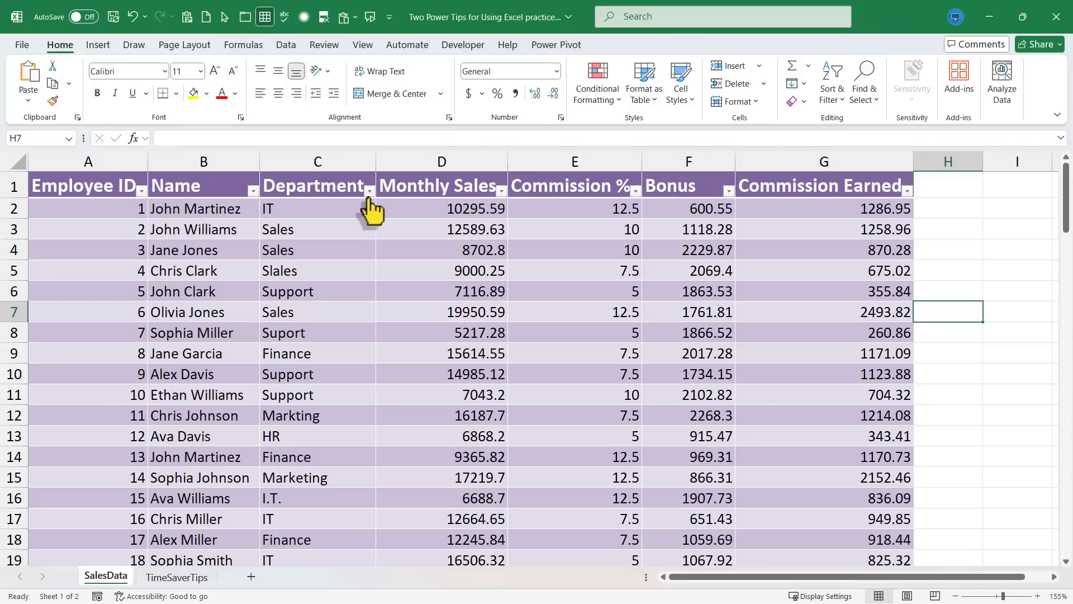
# Filter the Department column to show only Finance and HR
pyautogui.scroll(-10, 347, 252)
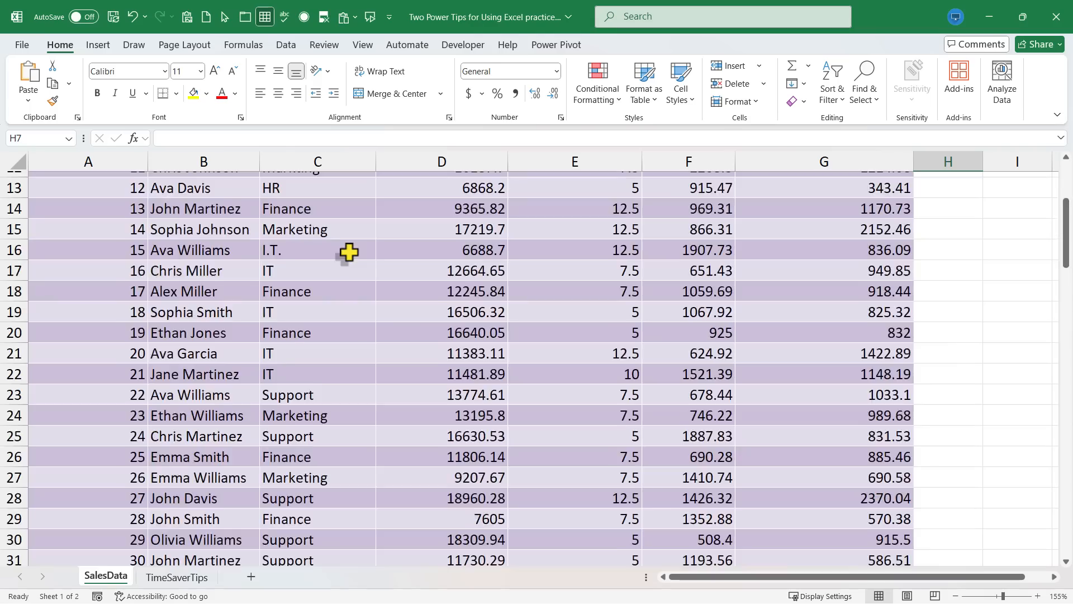
pyautogui.scroll(10, 343, 257)
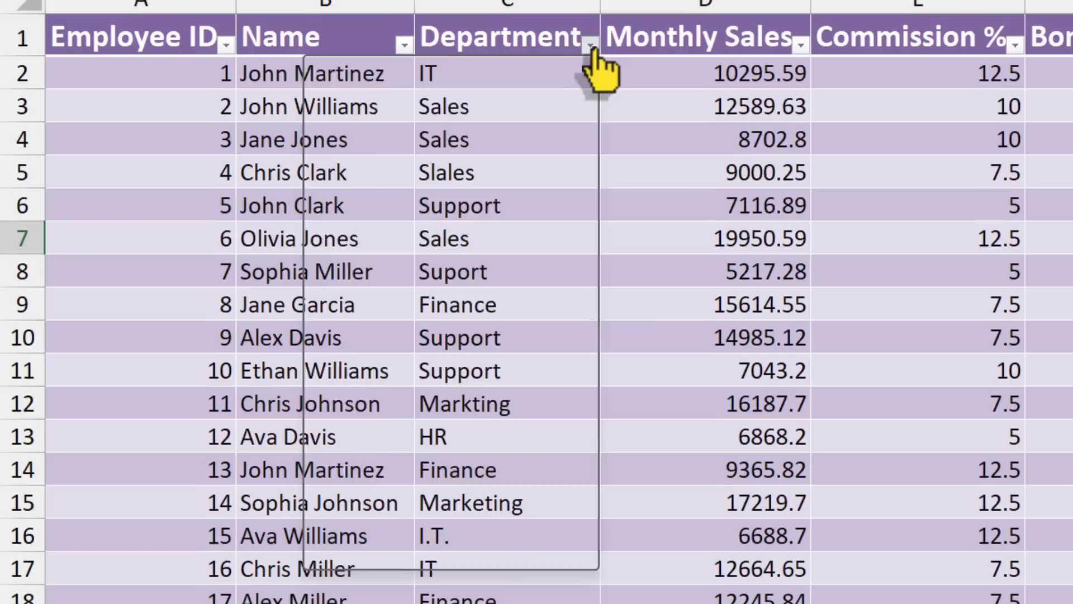
pyautogui.click(591, 45)
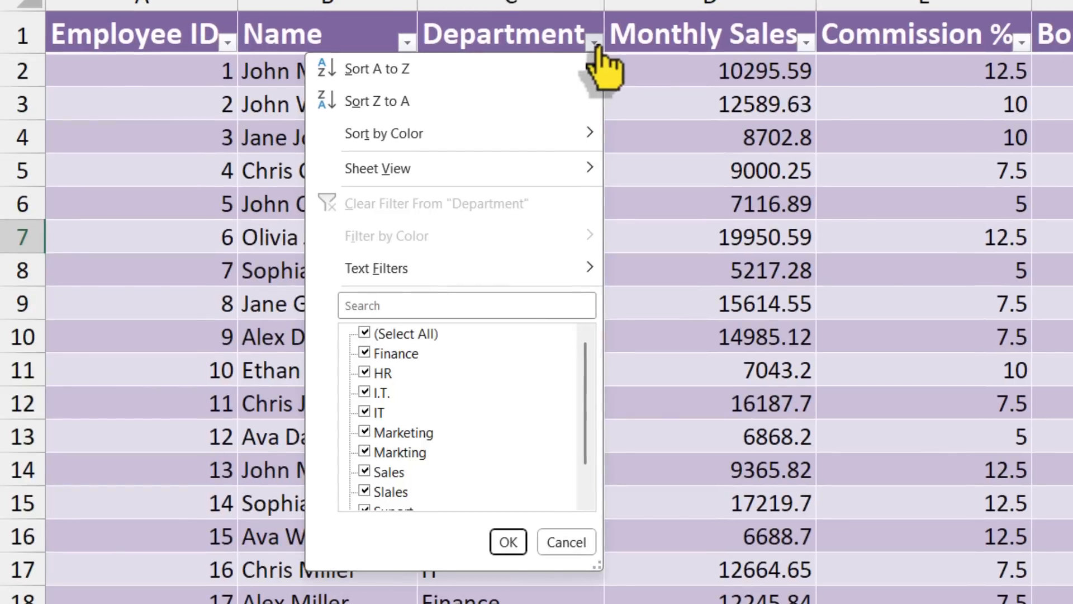
pyautogui.click(366, 334)
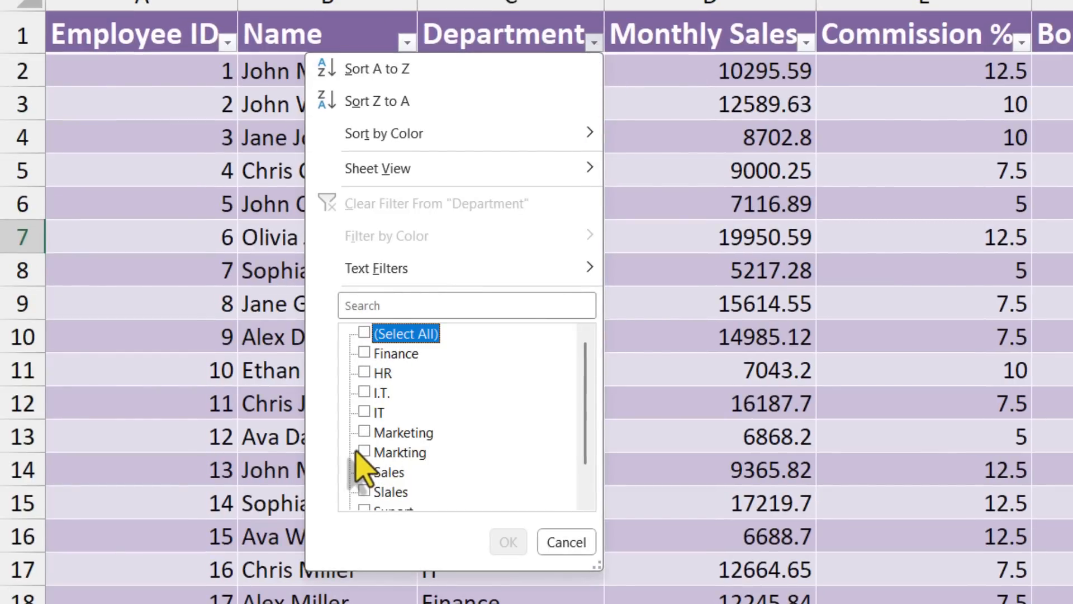
pyautogui.click(366, 372)
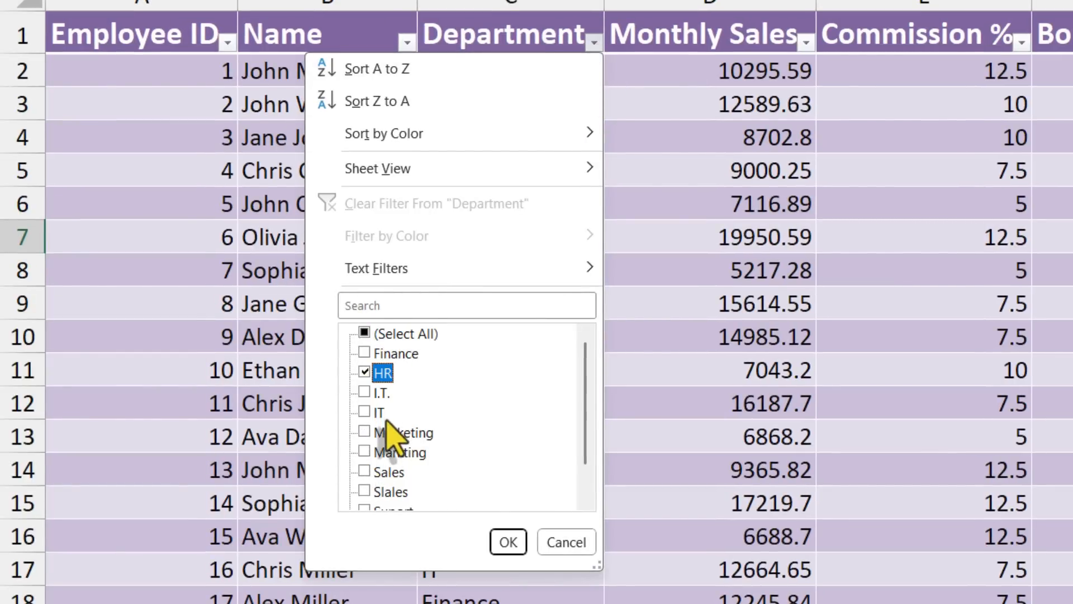
pyautogui.click(365, 353)
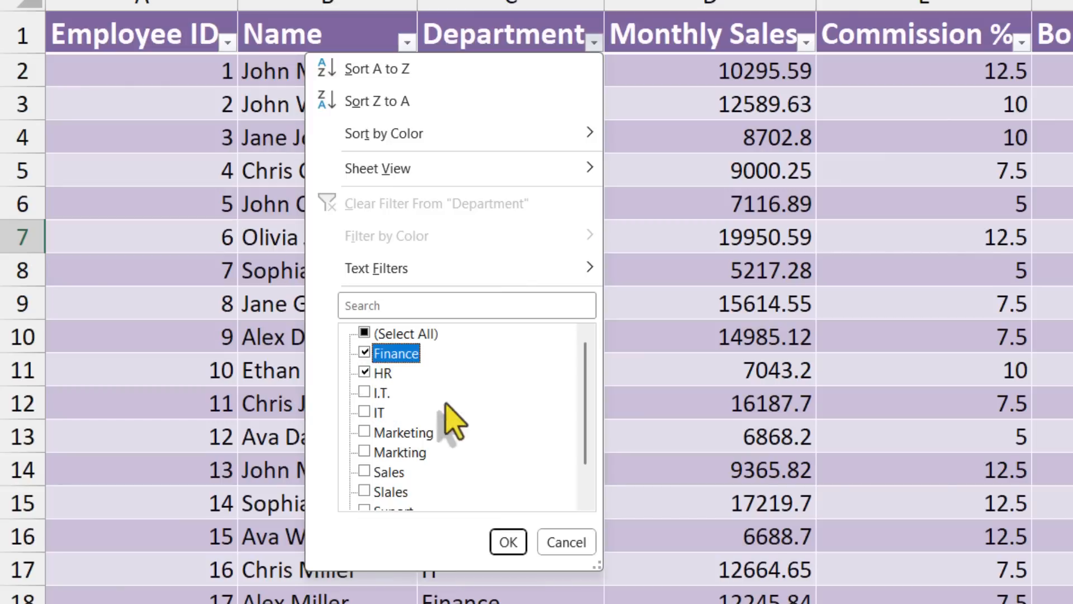
pyautogui.click(508, 542)
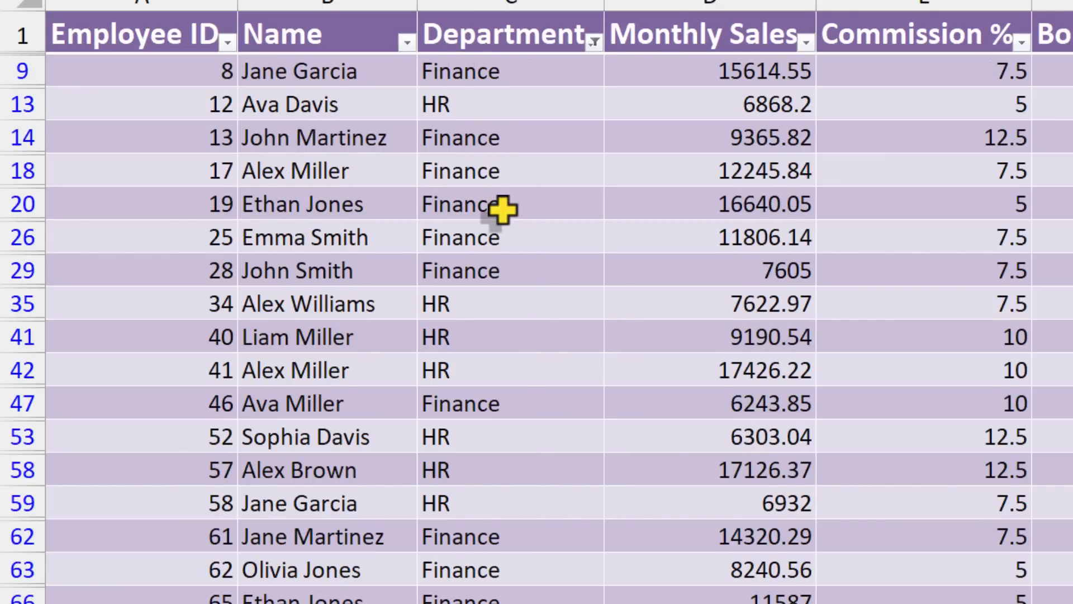
# Review the filtered rows and reset the Department filter to include all departments
pyautogui.scroll(-4, 499, 212)
pyautogui.scroll(-4, 502, 211)
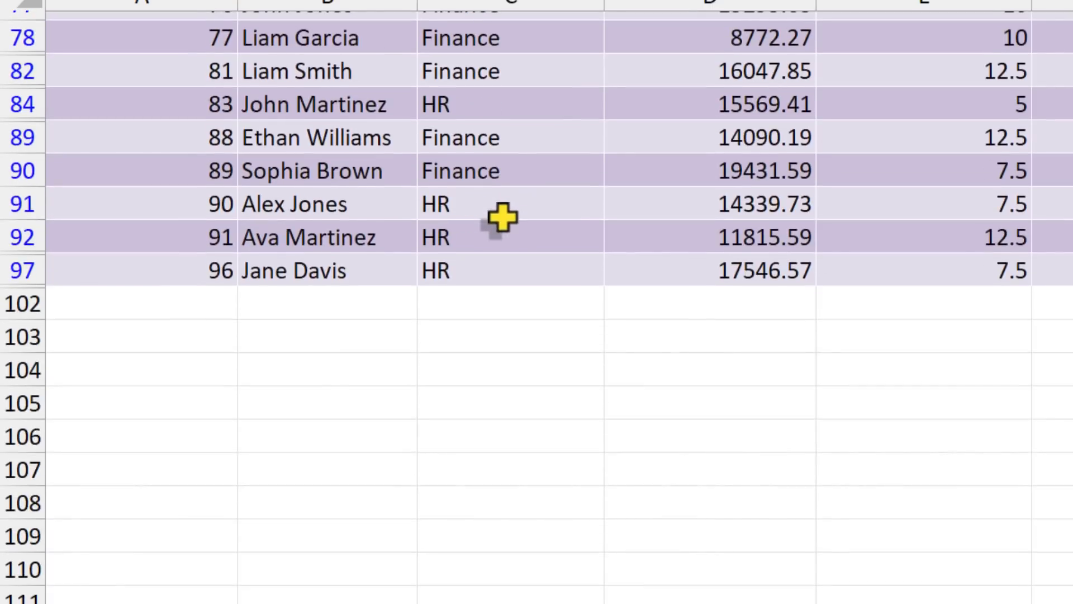
pyautogui.scroll(7, 501, 218)
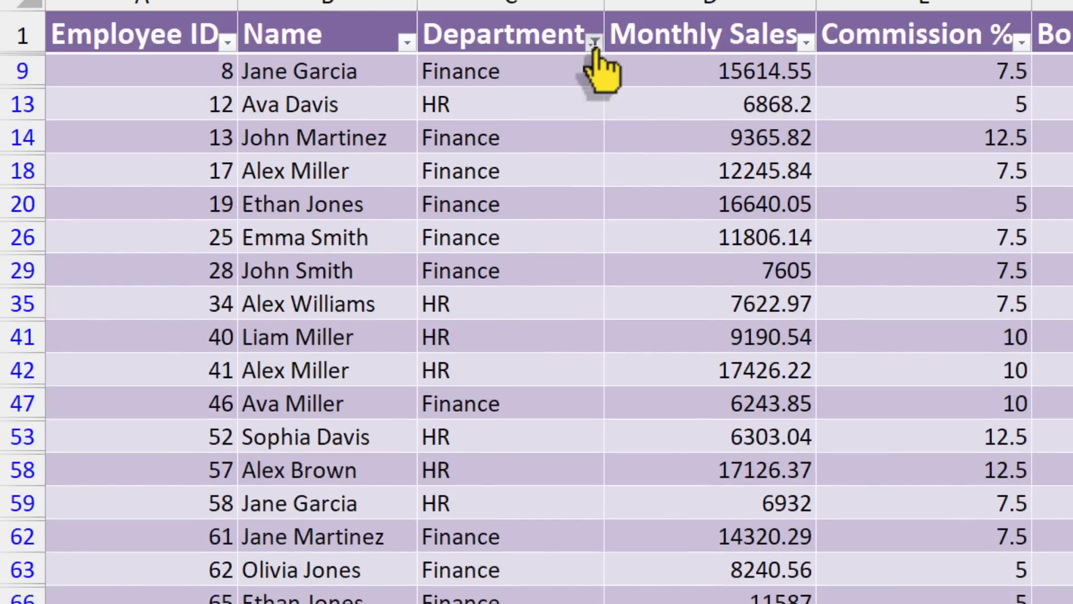
pyautogui.click(594, 42)
pyautogui.click(425, 336)
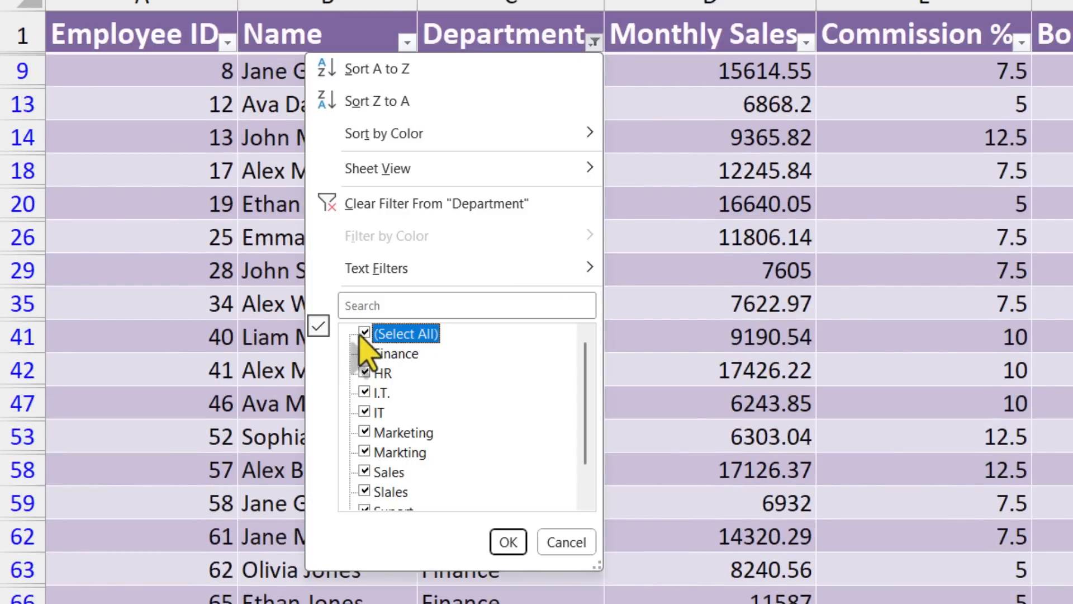
pyautogui.press('Return')
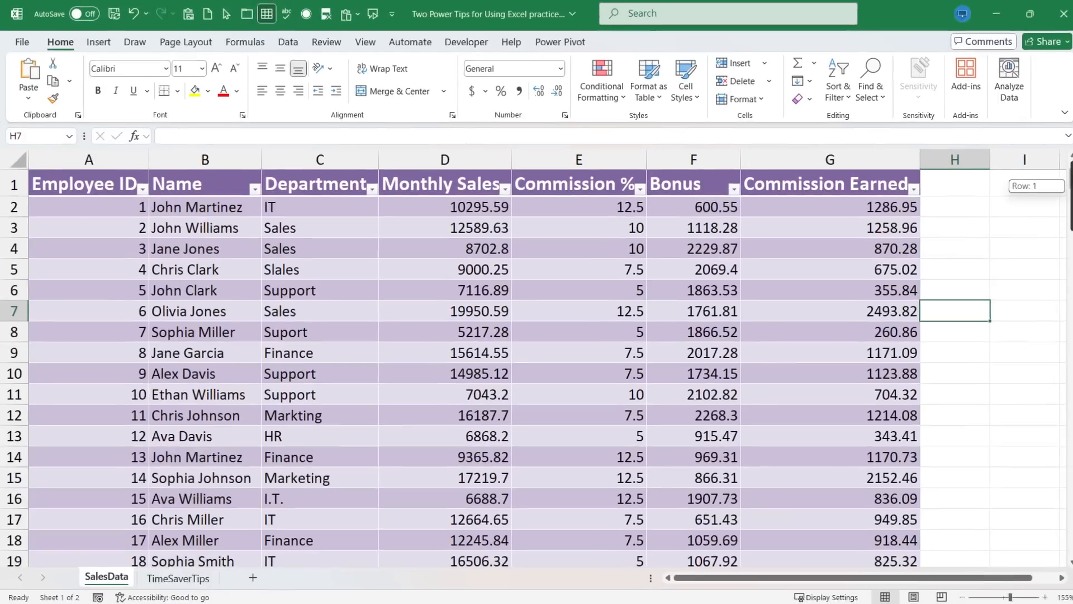
# Add a new row after the table's last record with Employee ID 101 and Name jsadlfas
pyautogui.moveTo(1069, 199); pyautogui.dragTo(1066, 556)
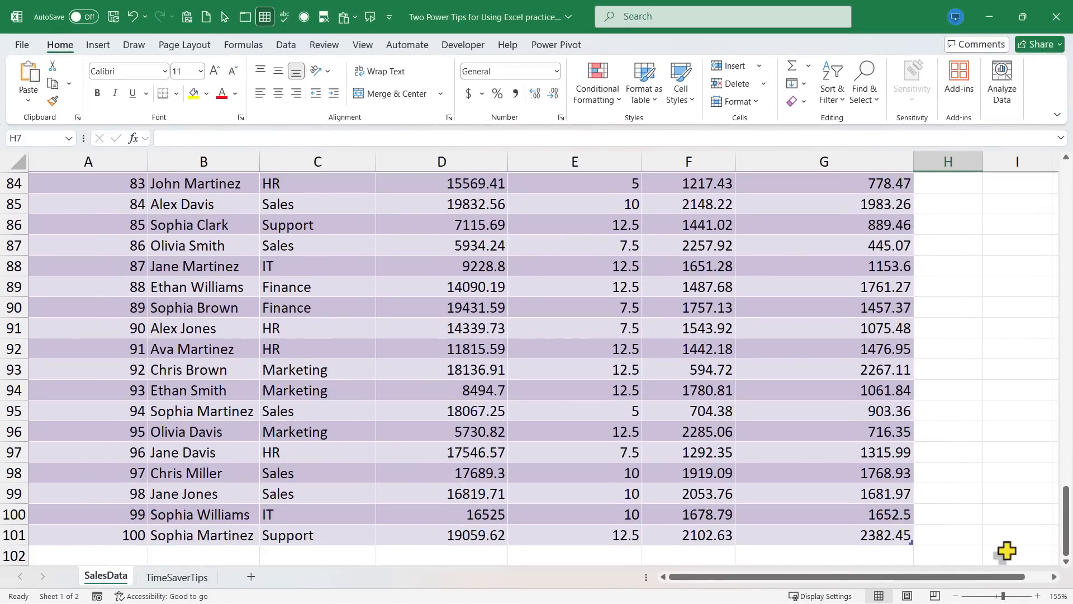
pyautogui.click(869, 537)
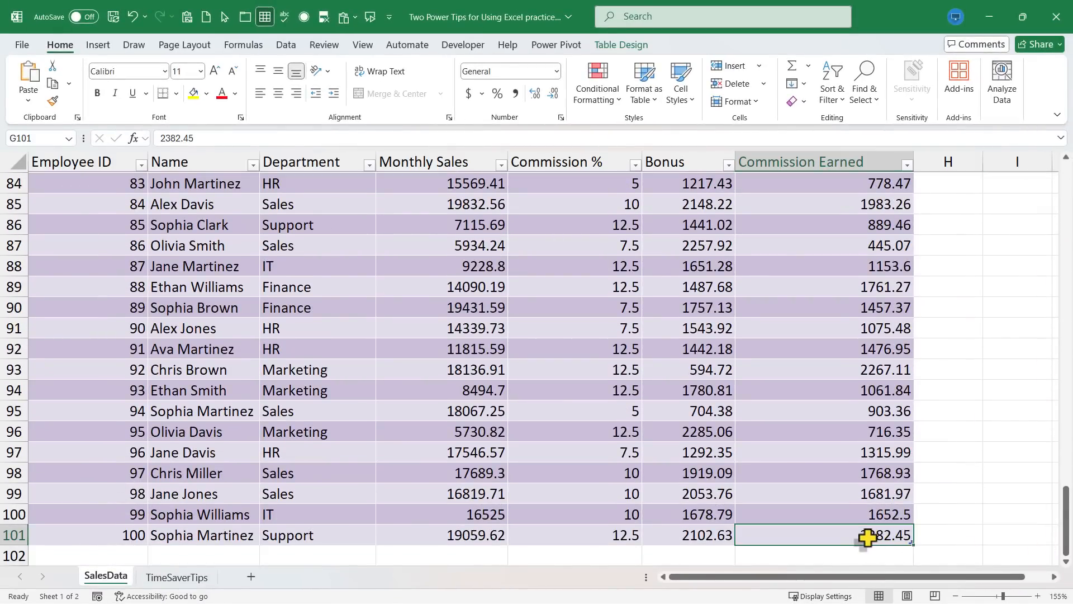
pyautogui.scroll(-1, 867, 473)
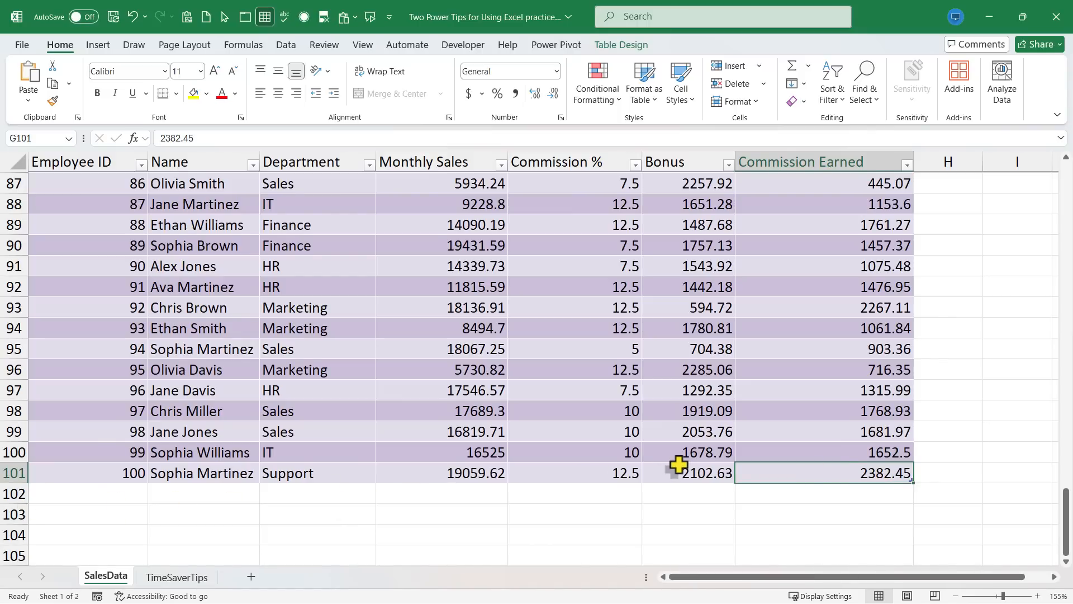
pyautogui.press('Tab')
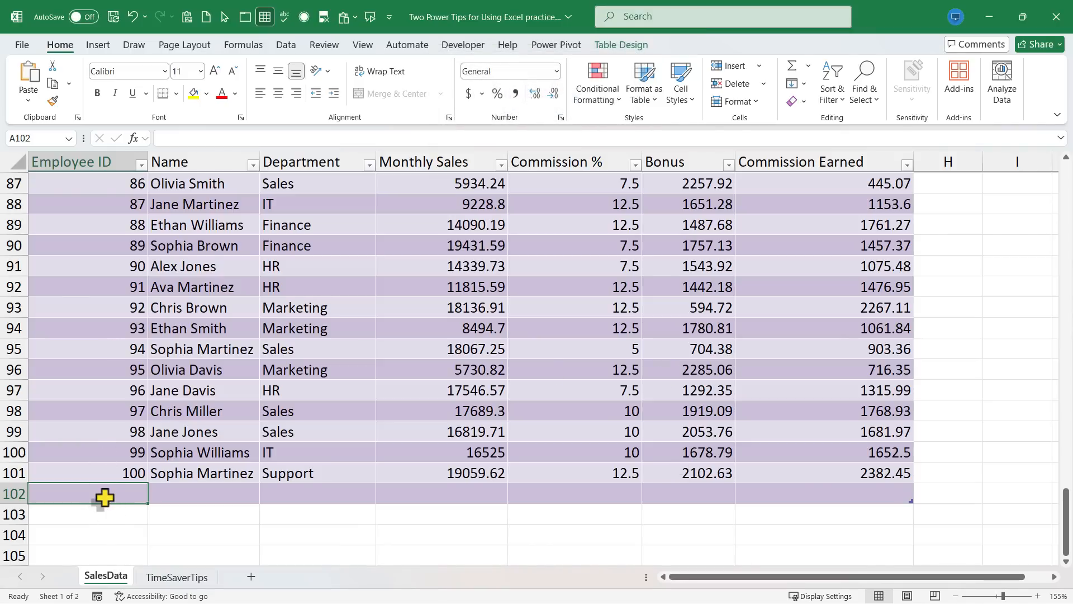
pyautogui.write('101')
pyautogui.press('Tab')
pyautogui.write('jsadlfas')
pyautogui.press('Tab')
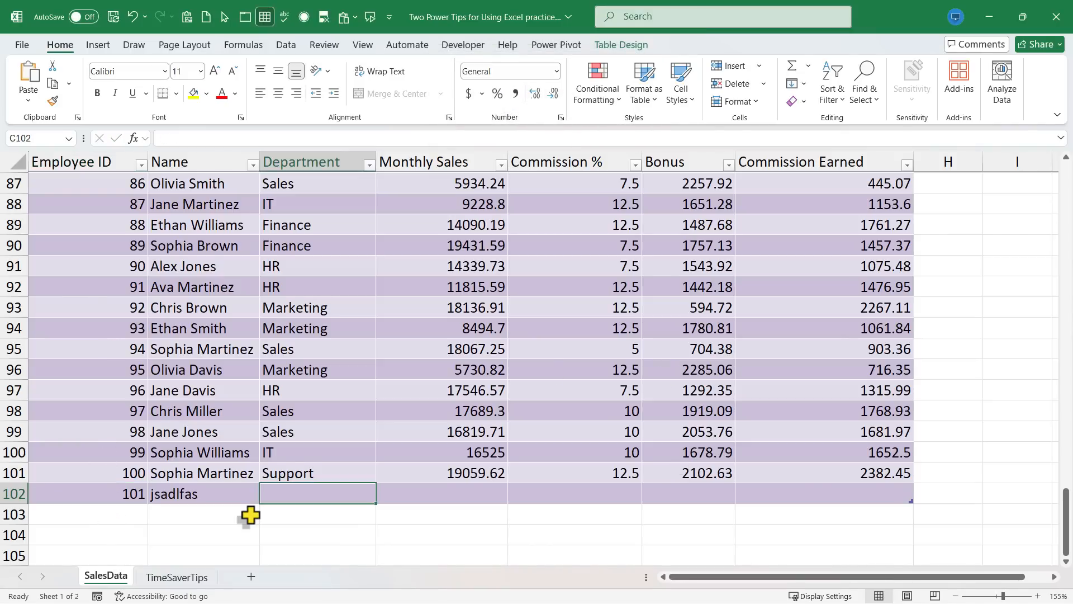
# Extend the table by another row by entering Employee ID 102 in cell A103
pyautogui.click(101, 514)
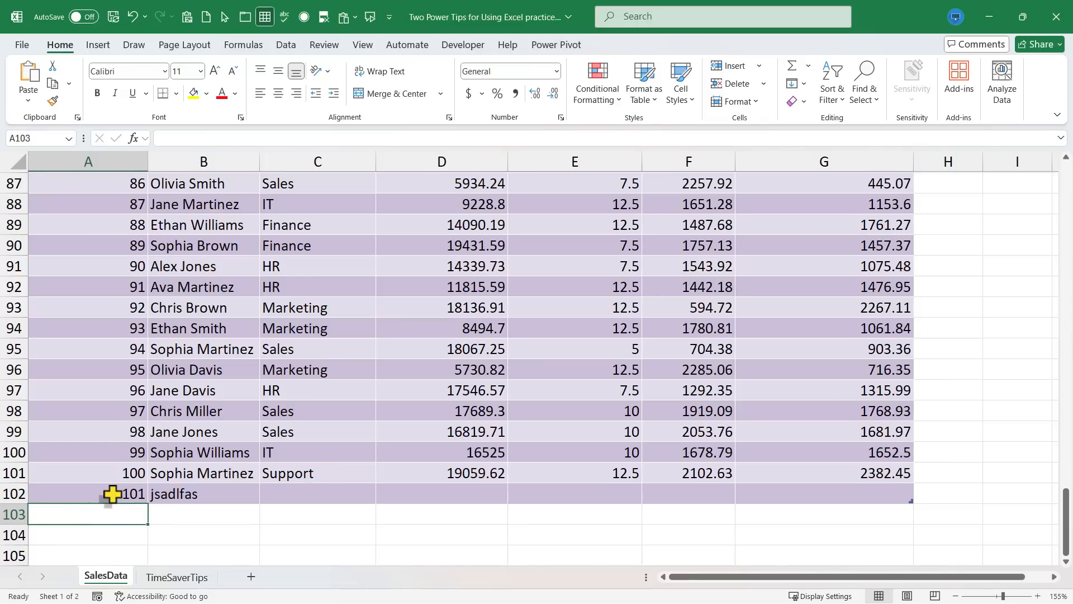
pyautogui.write('102')
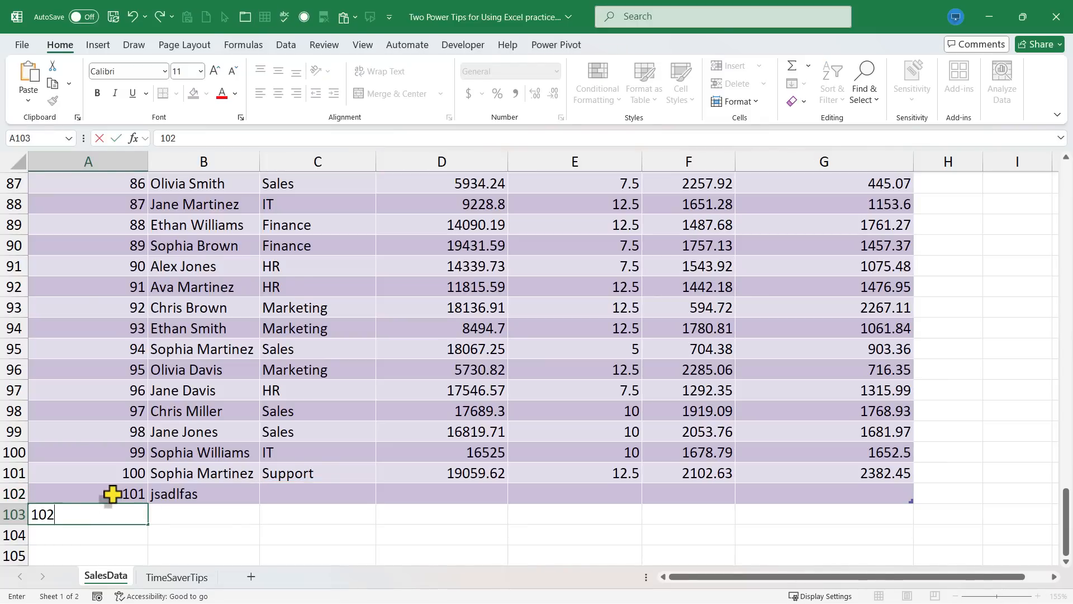
pyautogui.press('Tab')
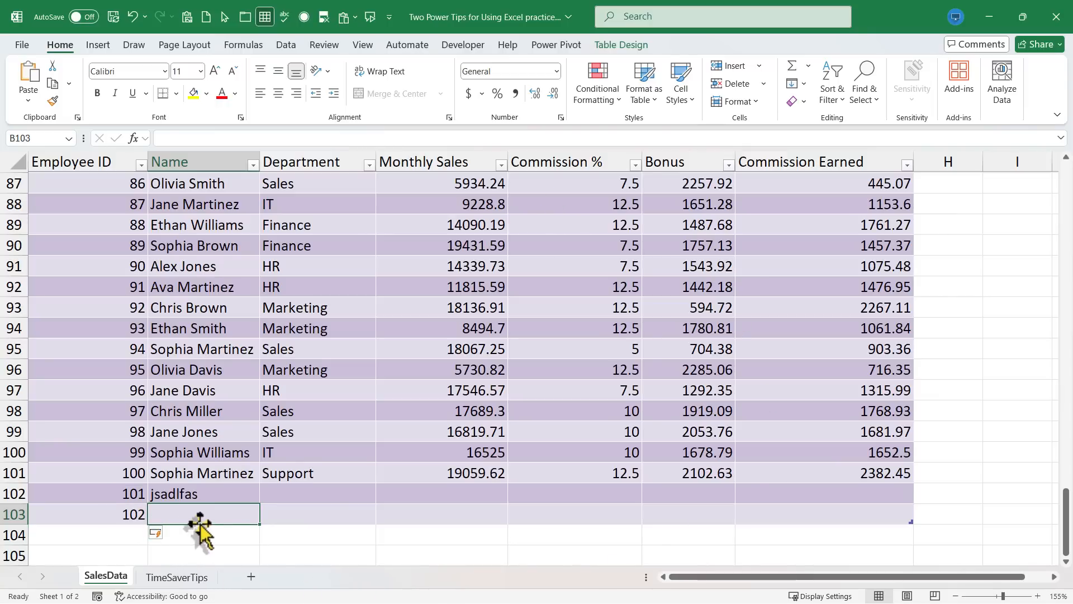
# Enter safdjk in cell A110 and aslkjf in cell B110, below and separate from the table
pyautogui.scroll(-3, 149, 542)
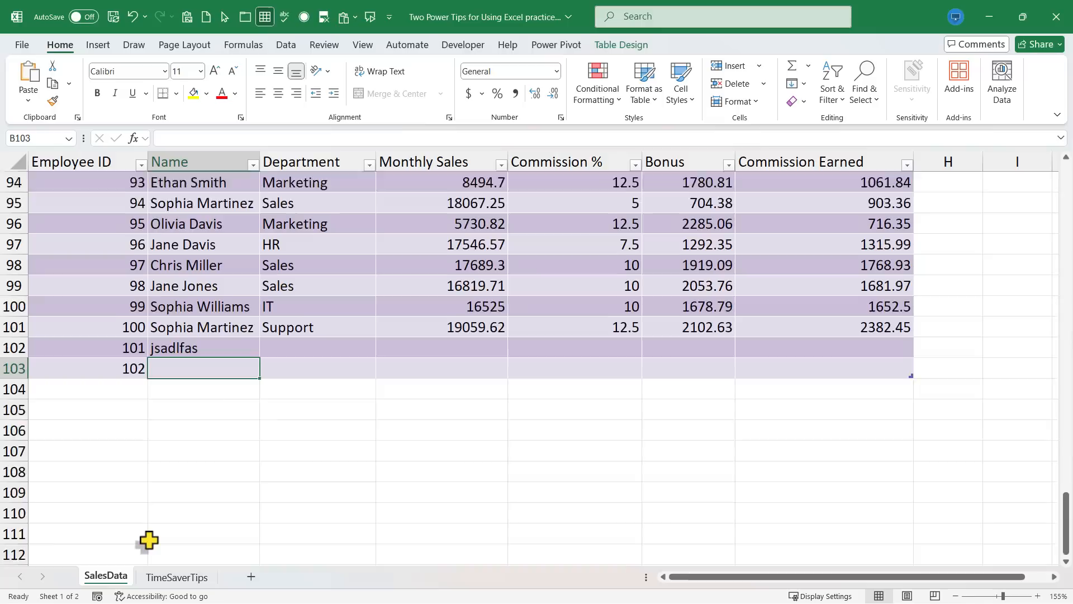
pyautogui.click(102, 479)
pyautogui.write('safdjk')
pyautogui.press('Tab')
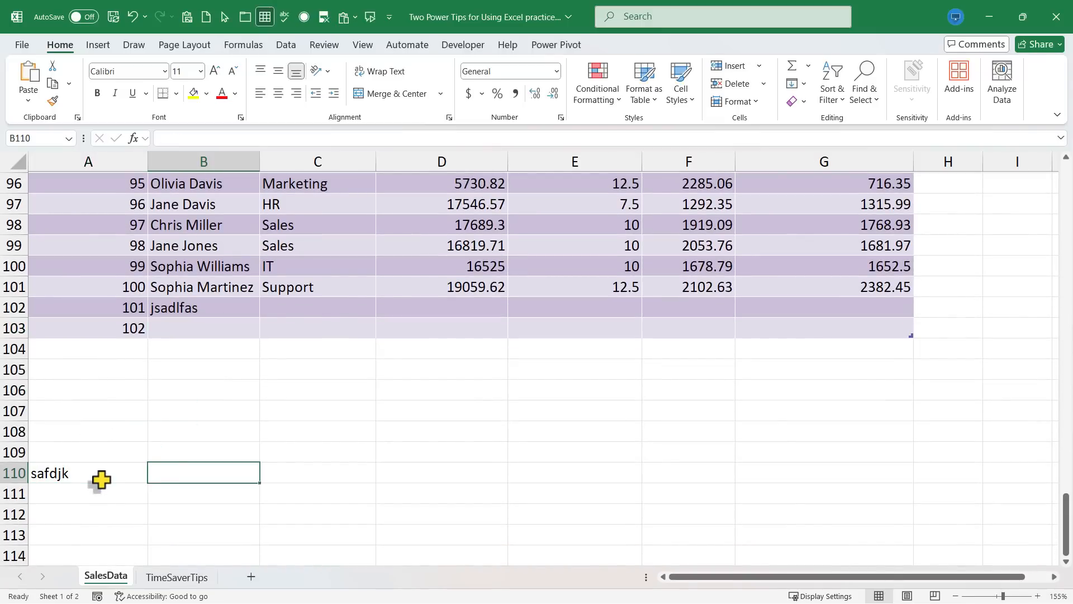
pyautogui.write('aslkjf')
pyautogui.press('Tab')
# Add a Rating column to the table by entering the heading in cell H1
pyautogui.scroll(3, 386, 396)
pyautogui.scroll(20, 386, 396)
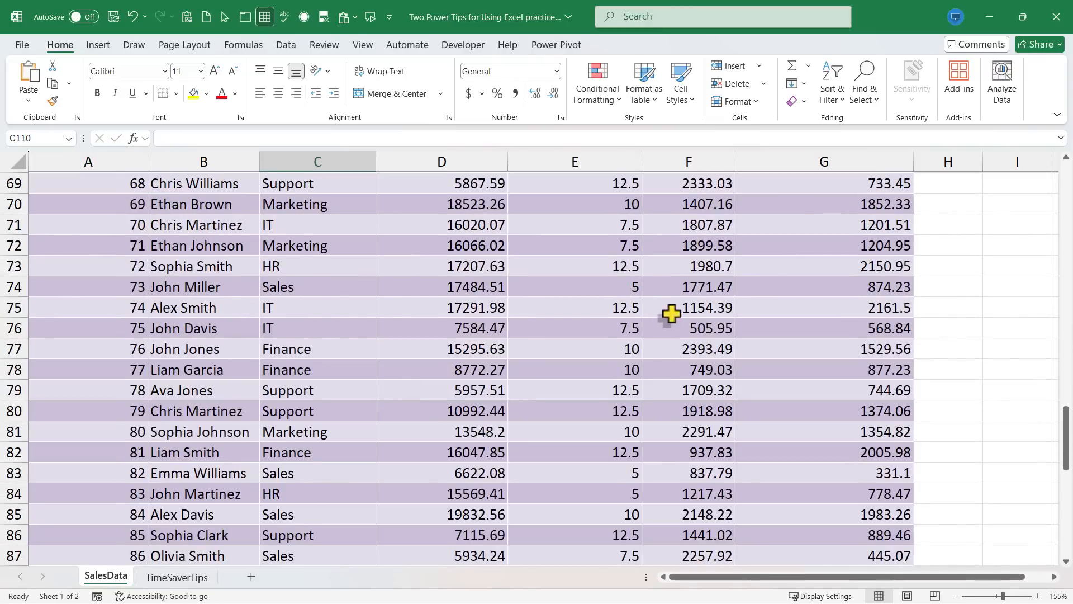
pyautogui.scroll(2, 924, 197)
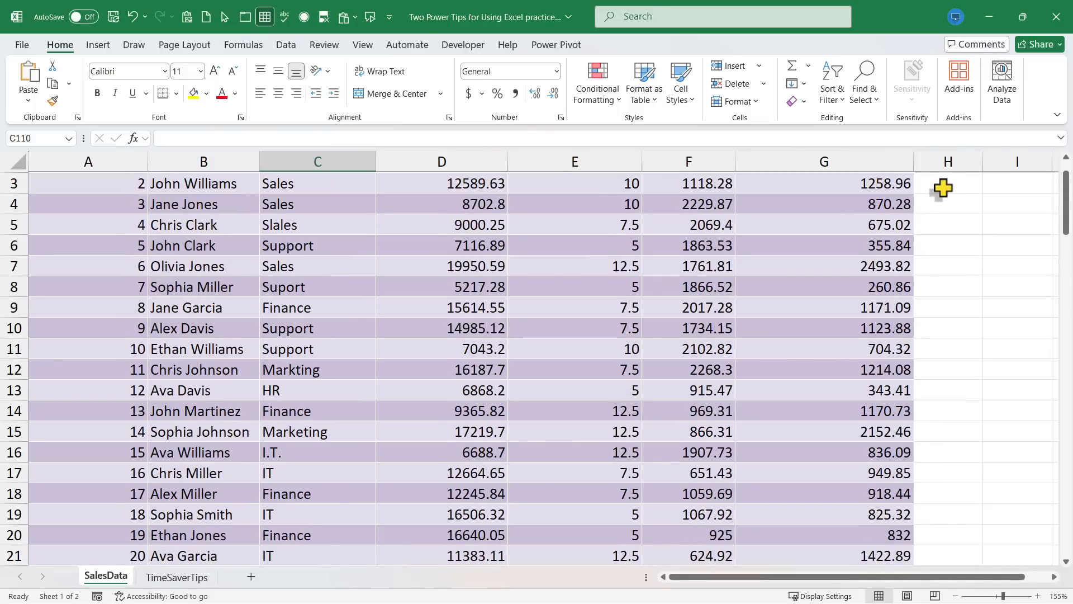
pyautogui.click(936, 187)
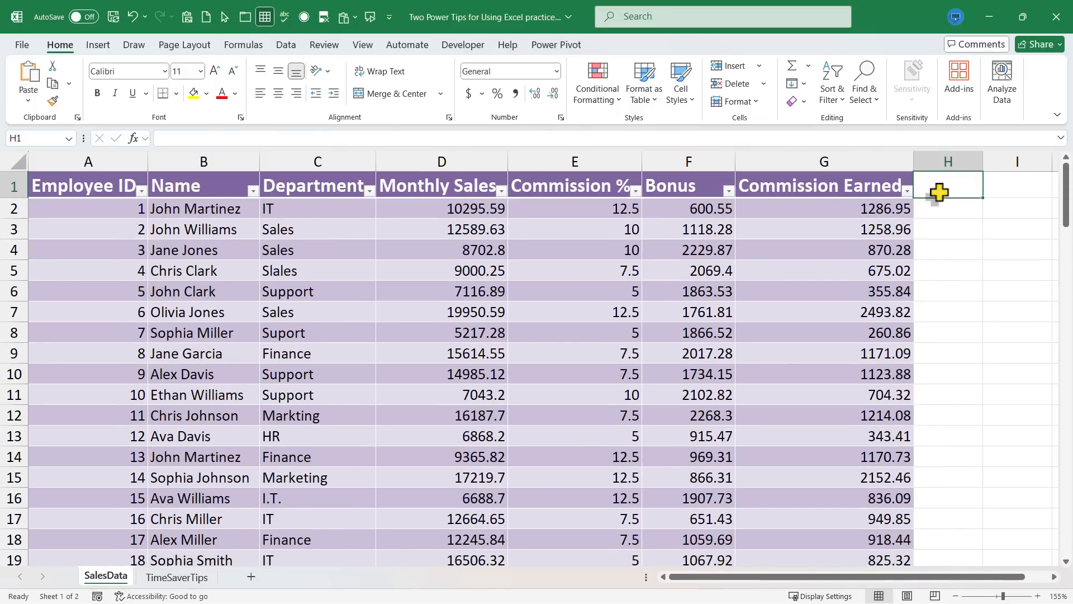
pyautogui.write('Rating')
pyautogui.press('Return')
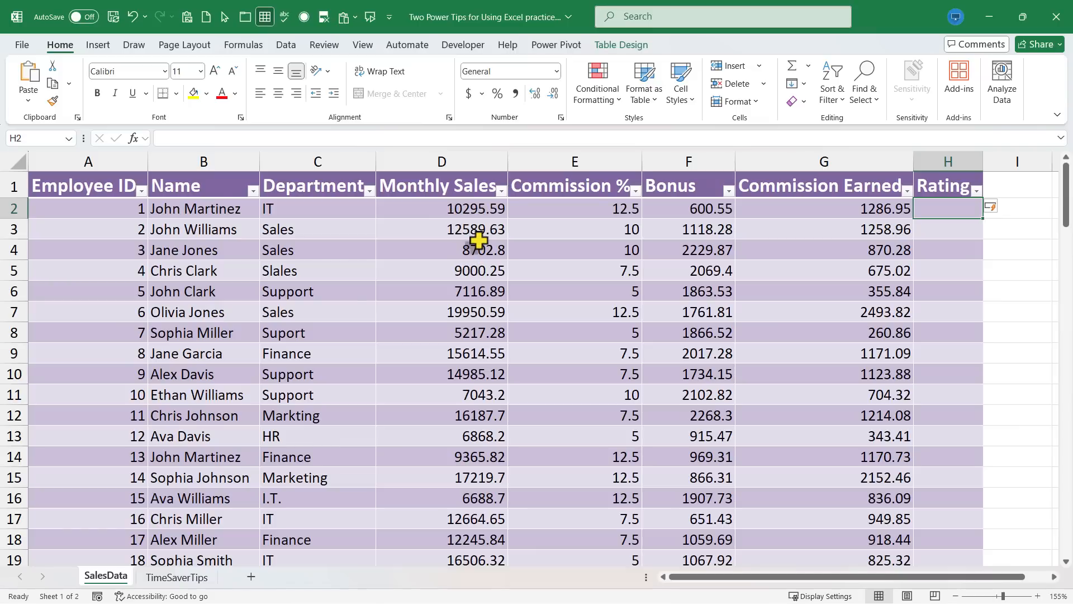
# Apply the green-yellow-red color scale conditional formatting to the whole Monthly Sales column, with green for the highest values
pyautogui.click(462, 160)
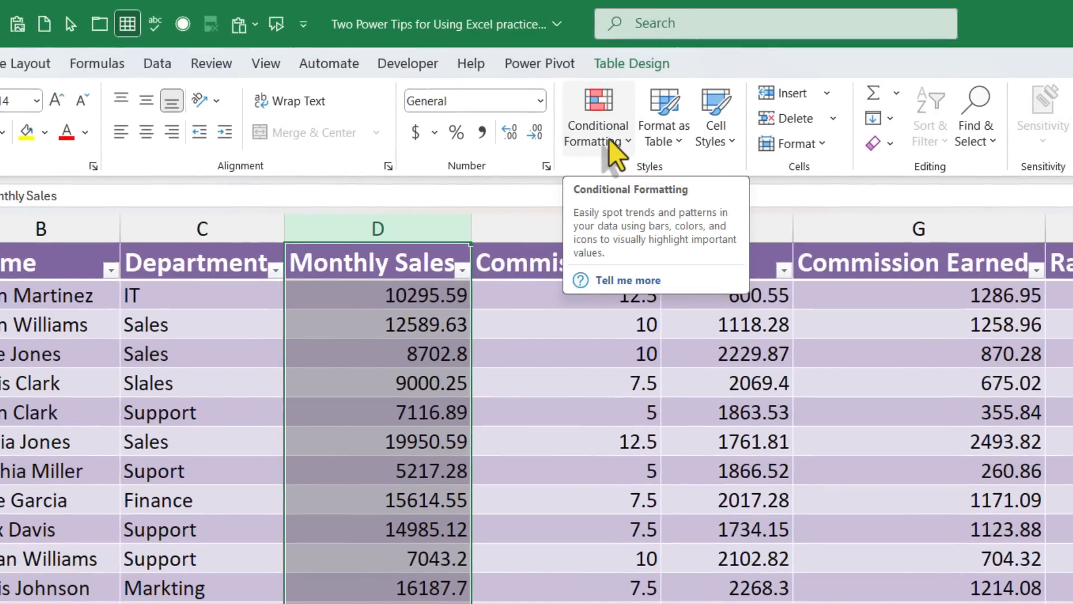
pyautogui.click(614, 156)
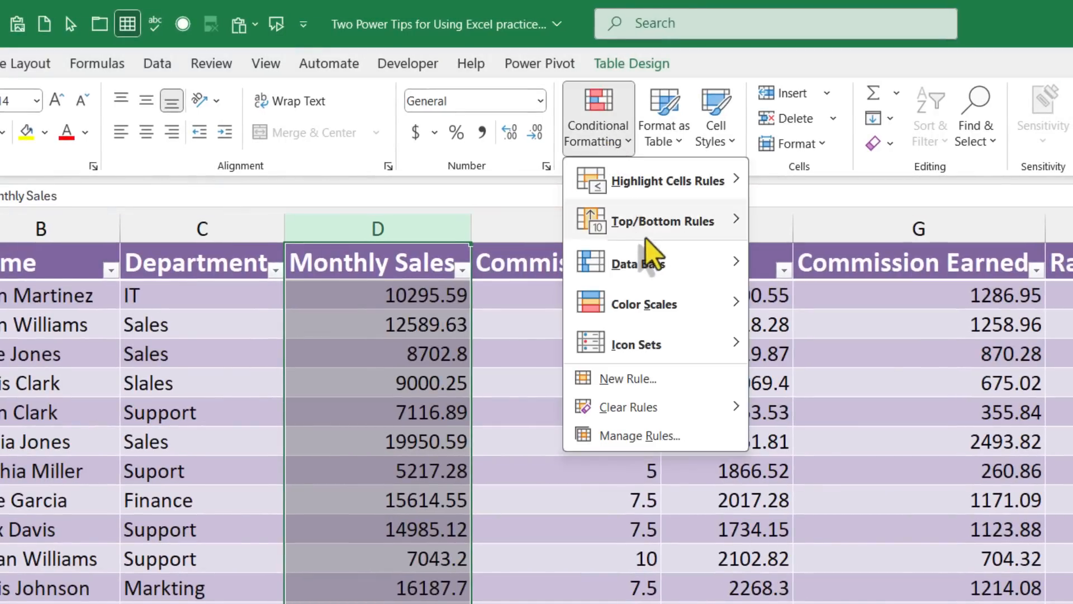
pyautogui.moveTo(668, 313)
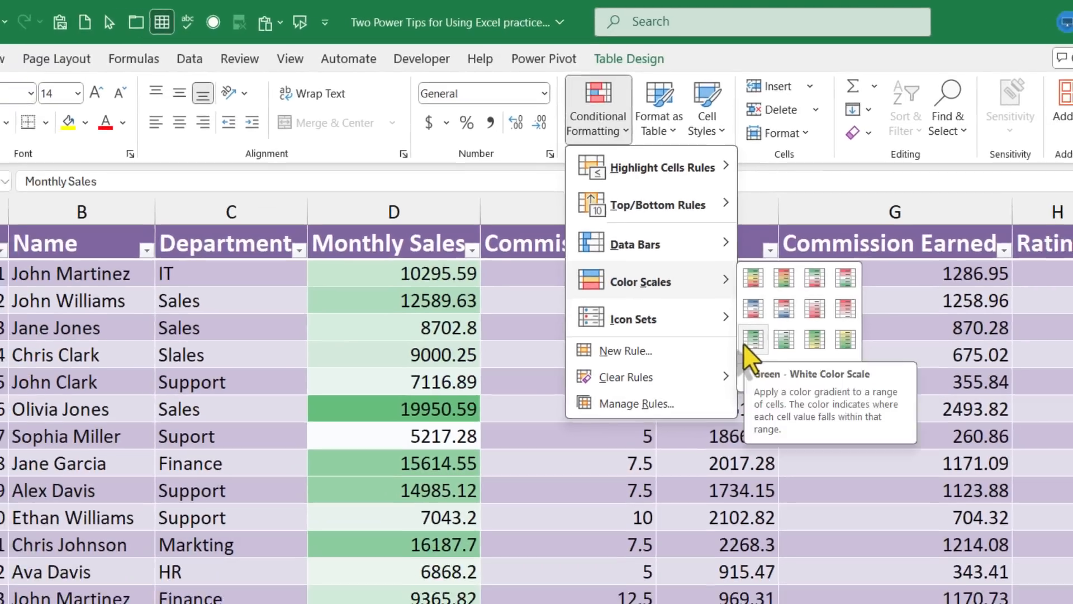
pyautogui.click(766, 299)
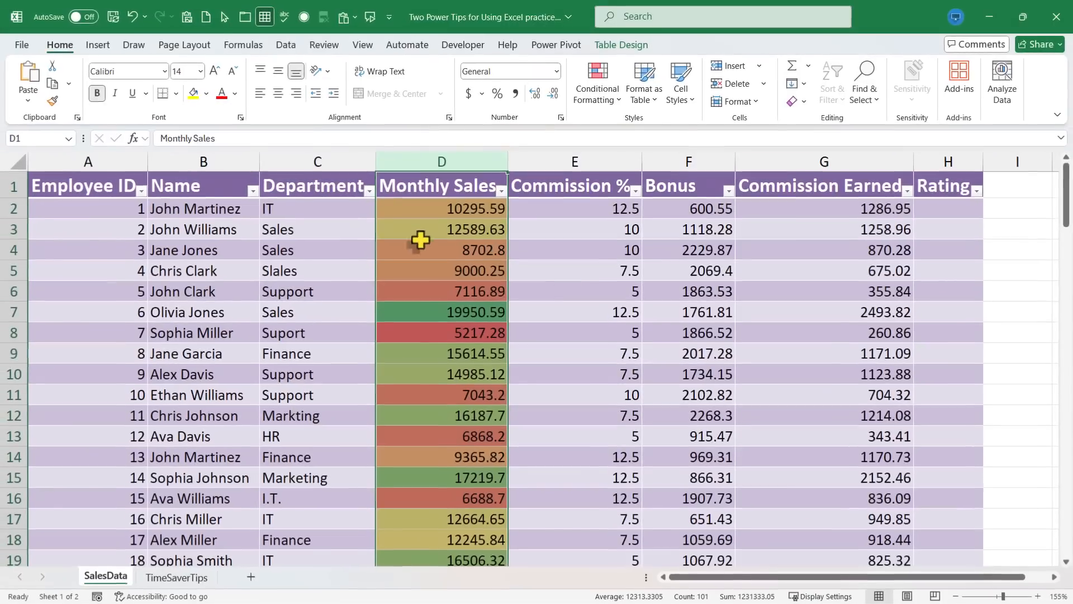
pyautogui.click(566, 285)
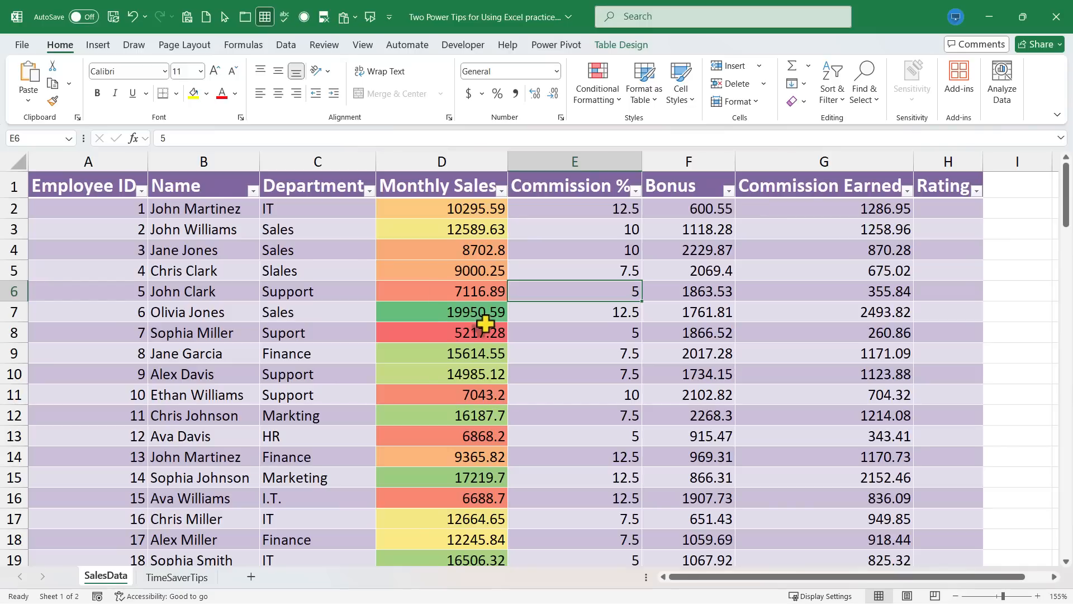
pyautogui.click(597, 92)
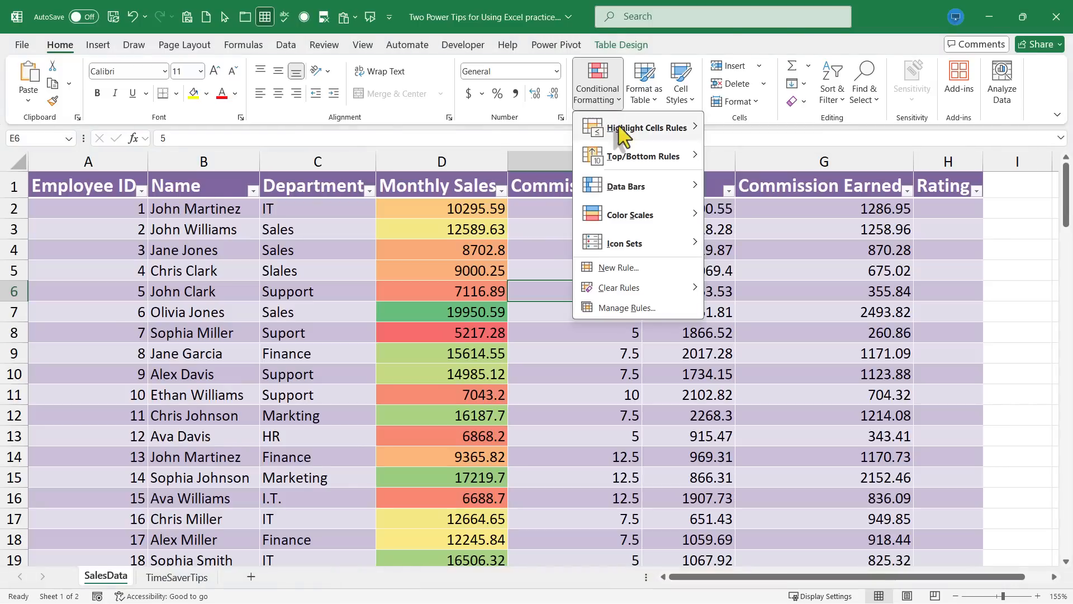
pyautogui.moveTo(649, 187)
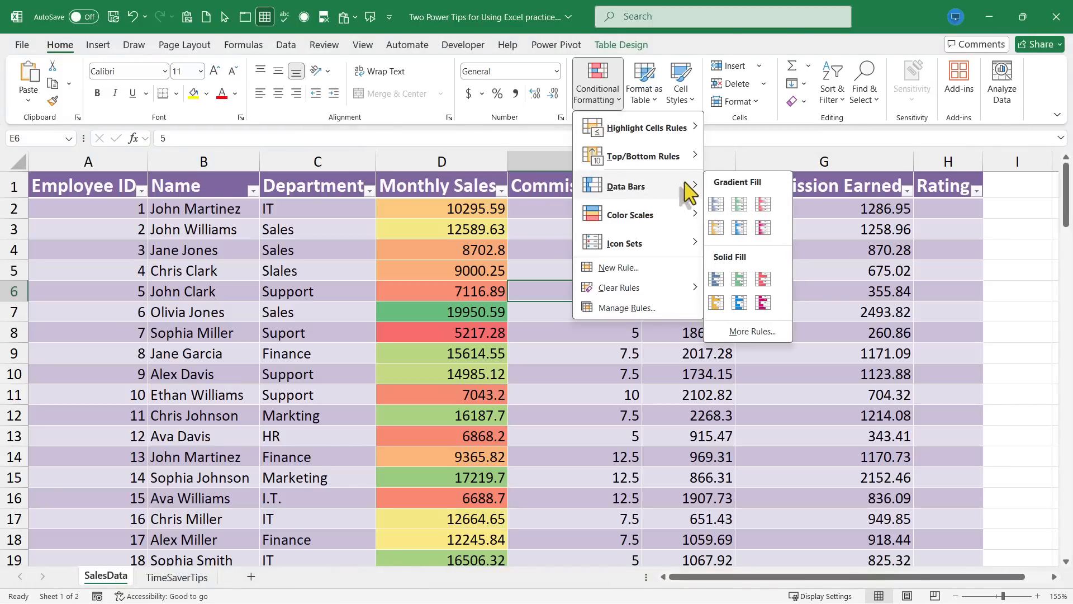
pyautogui.moveTo(648, 215)
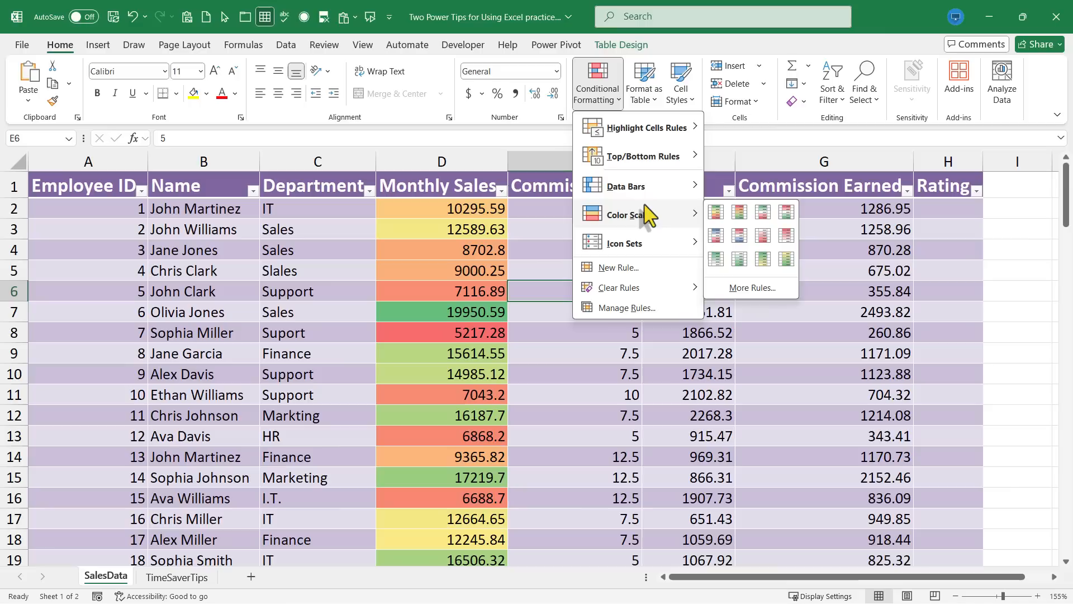